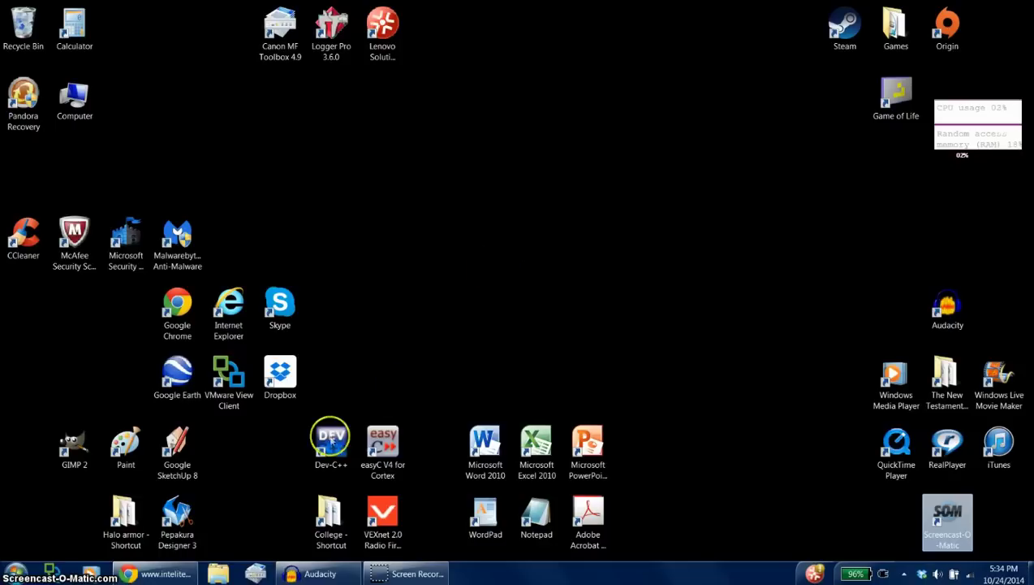
Restore the Chrome window showing the Vexnet_2.pdf 'Vexnet 2.0 Support in easyC' instructions
click(154, 574)
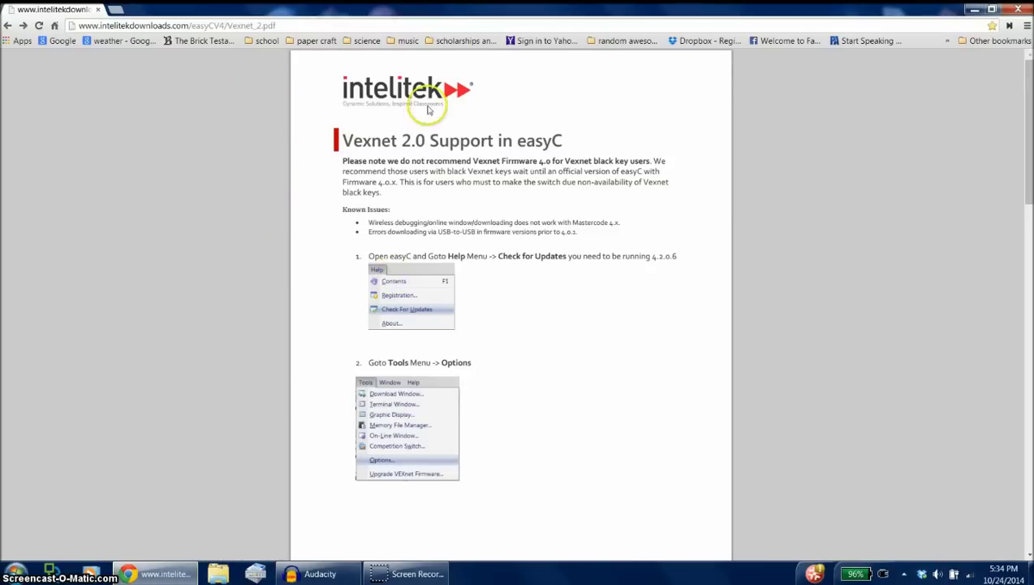
Follow the Software_Downloads link in step 5 of the PDF to the VEX downloads page
scroll(751, 203, down, 5)
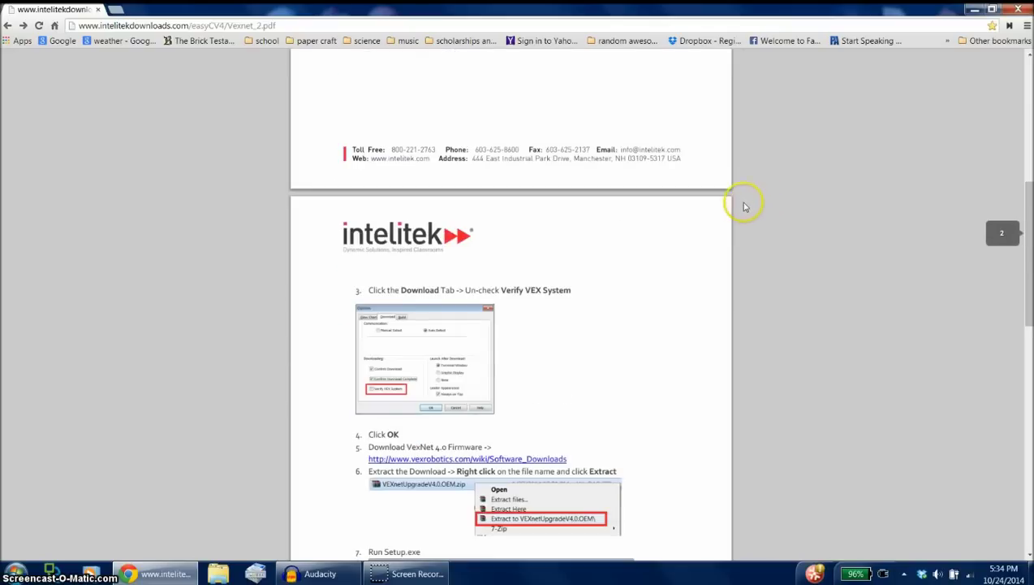
scroll(734, 150, down, 2)
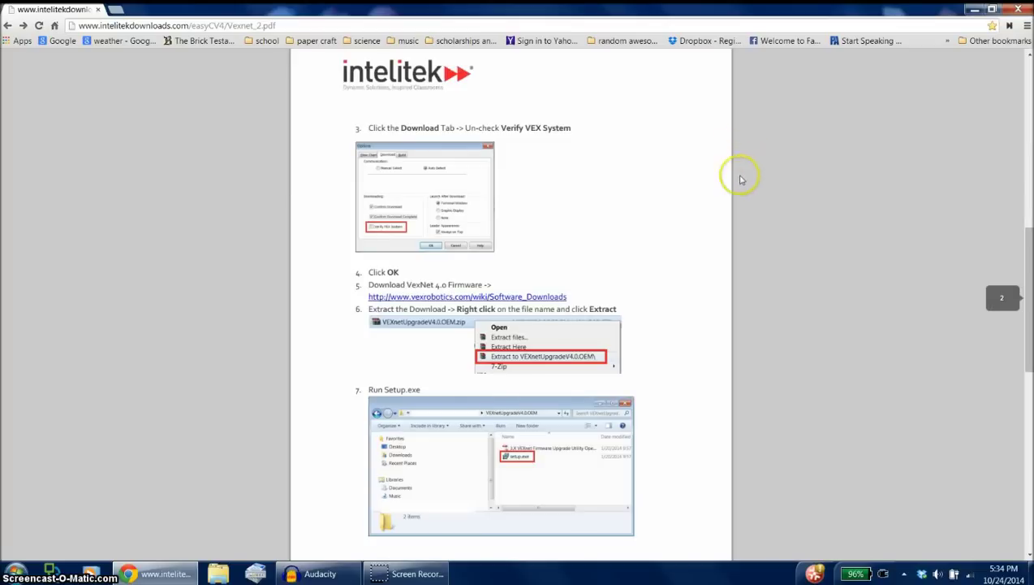
click(552, 298)
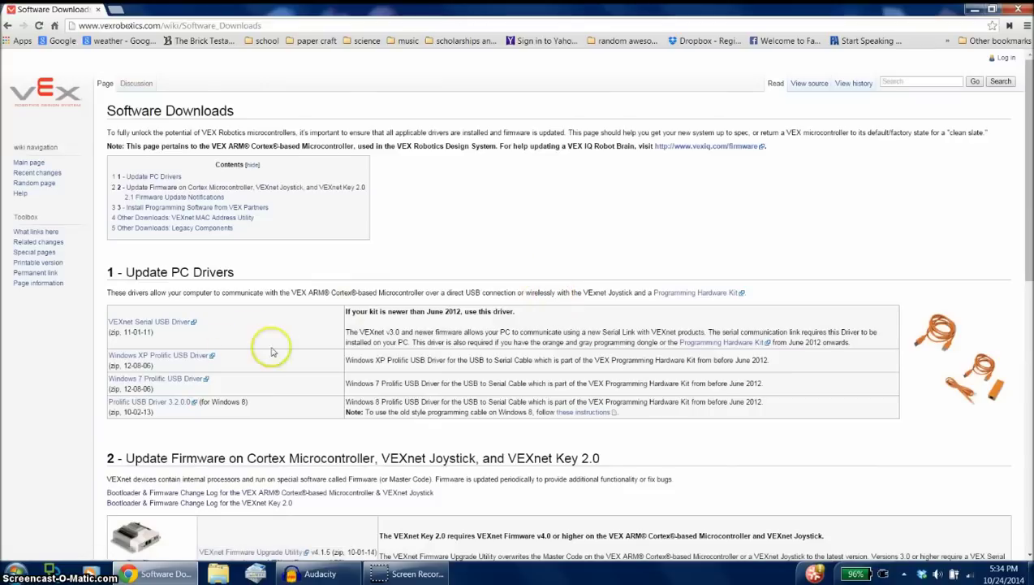
Download VEXnetUpgradeV4.1.5.withInst.zip and open it
scroll(397, 323, down, 2)
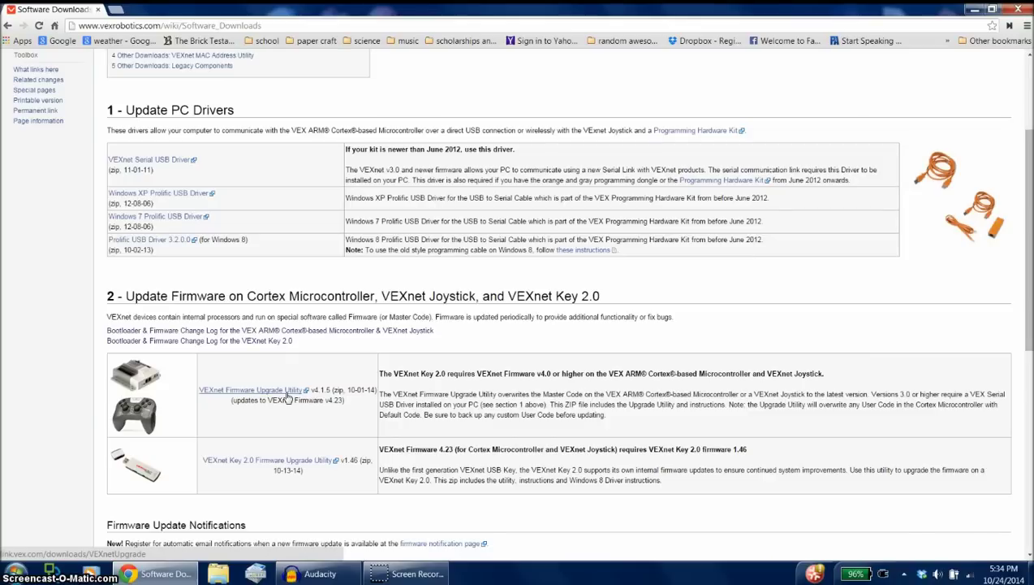
click(287, 396)
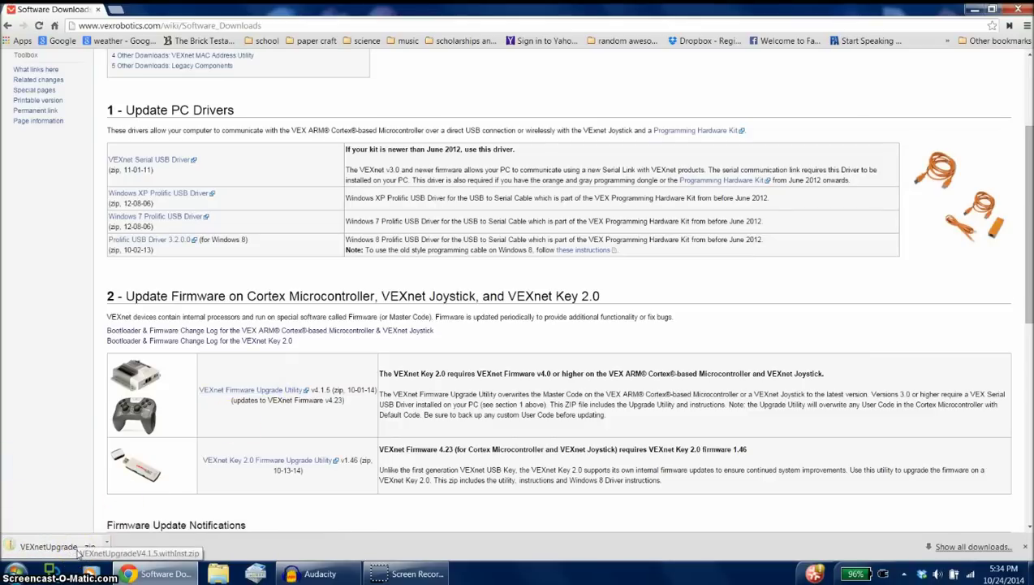
click(79, 552)
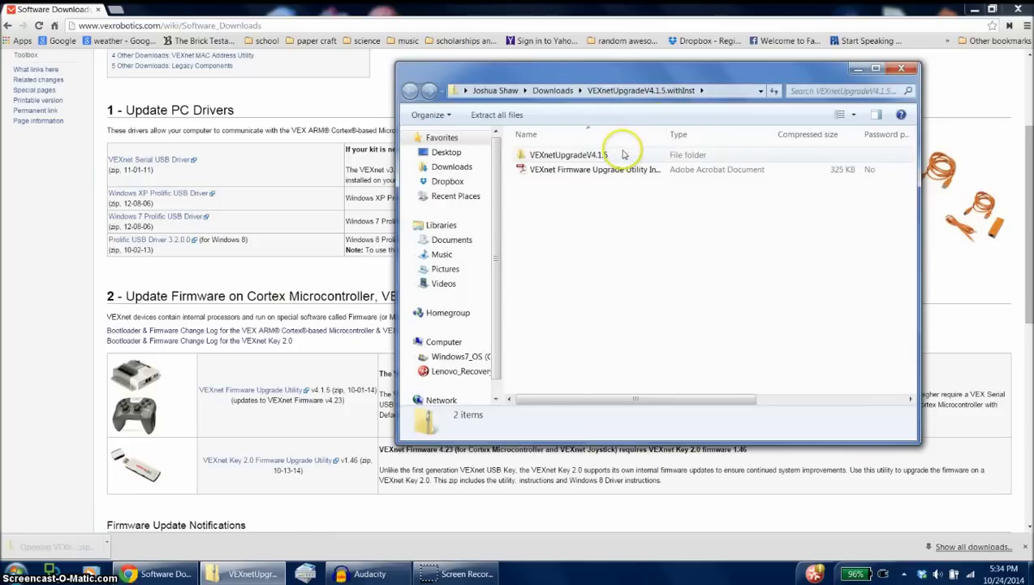
Run setup from the zip's VEXnetUpgradeV4.1.5 folder, allowing it past the security warning
double_click(622, 155)
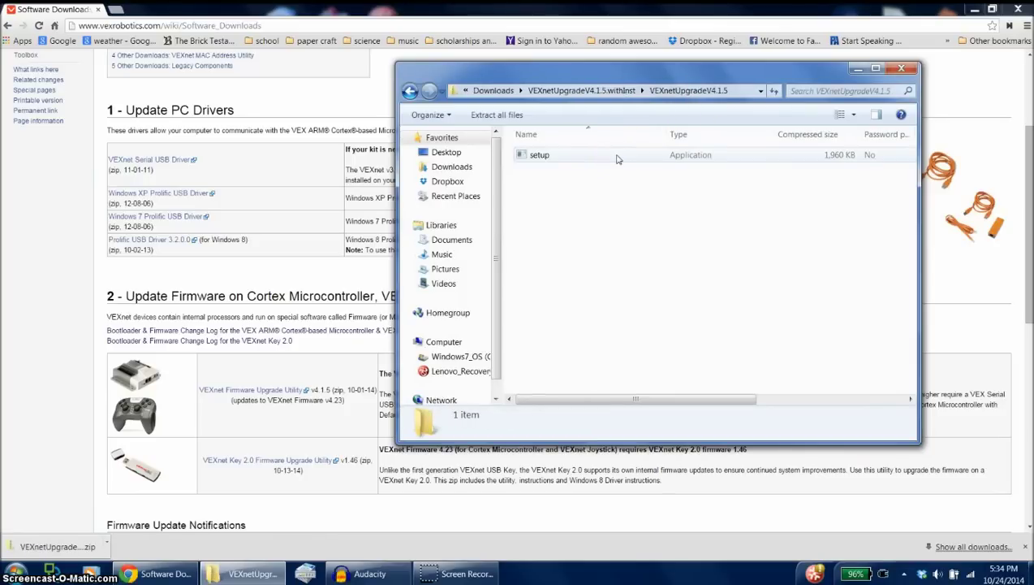
click(617, 160)
double_click(617, 156)
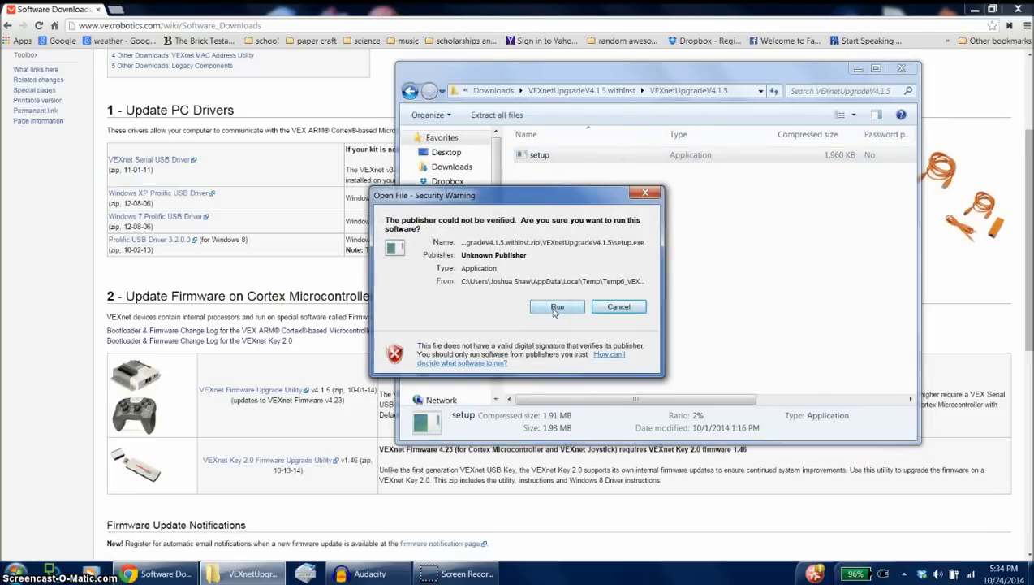
click(557, 307)
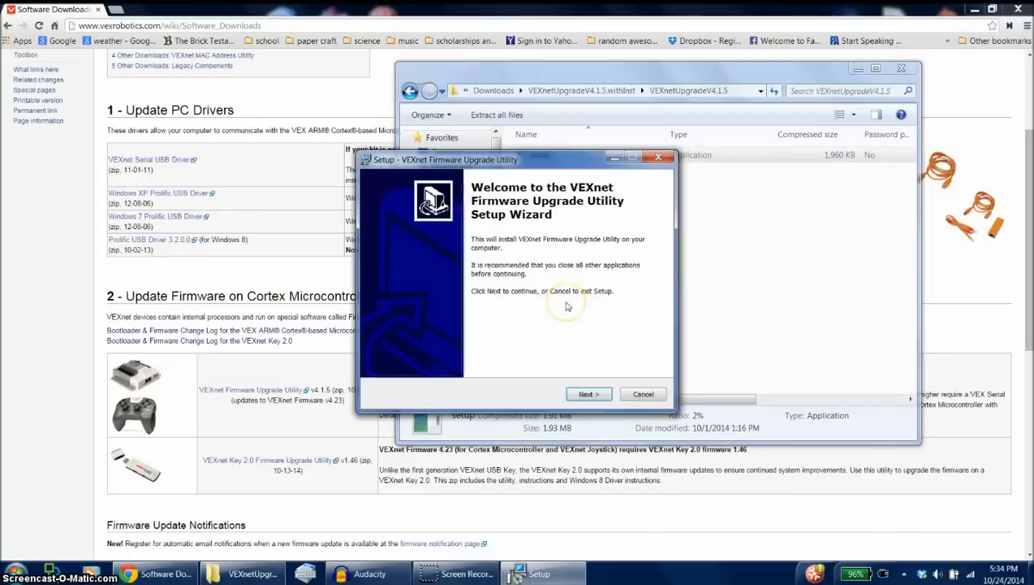
Install the utility to the default Program Files (x86) folder with a VEX Robotics Start Menu folder
key(Return)
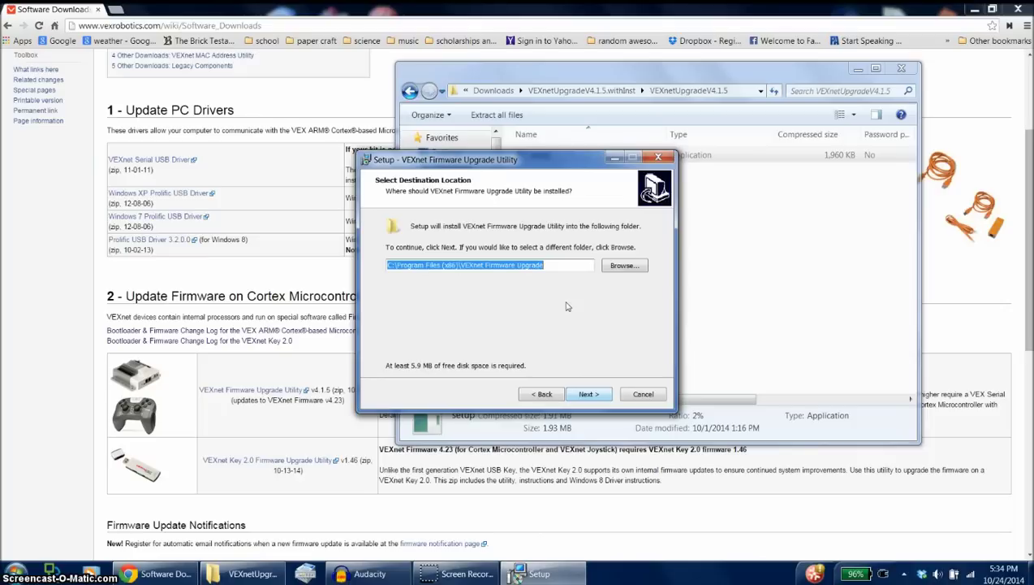
click(588, 395)
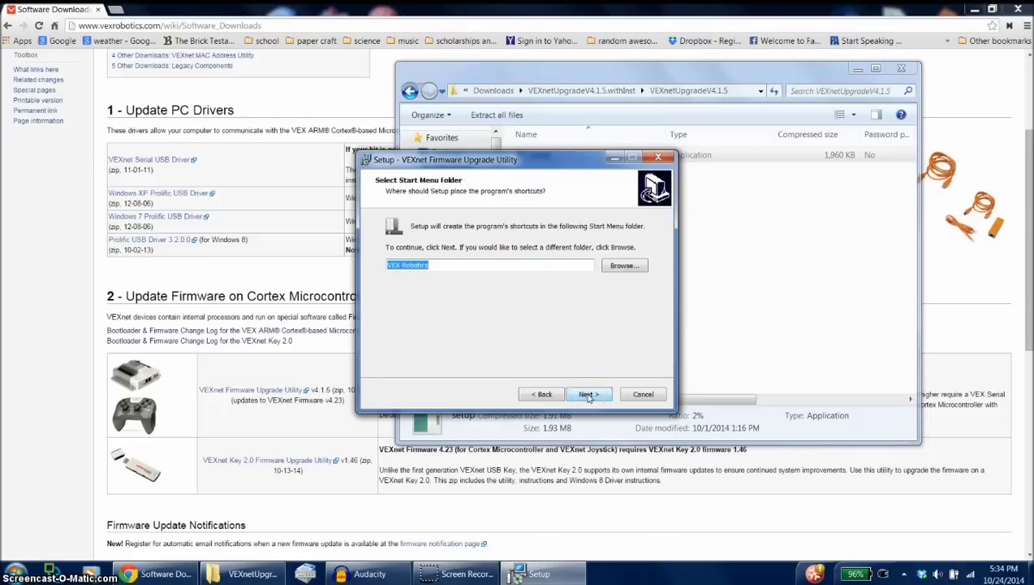
click(588, 395)
click(590, 395)
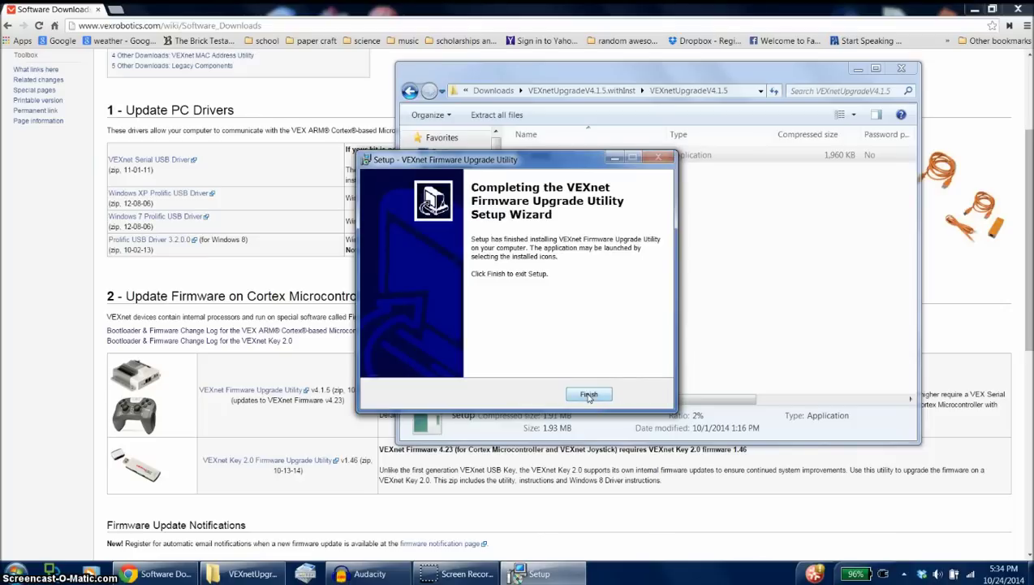
click(588, 395)
Open Computer from the Start menu and then the Windows7_OS (C:) drive
click(23, 569)
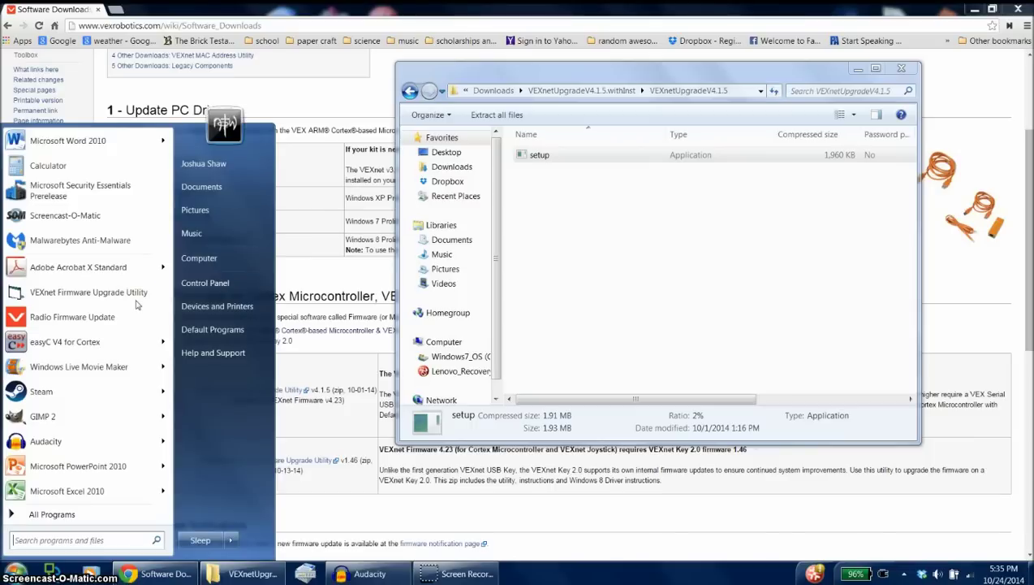
click(110, 294)
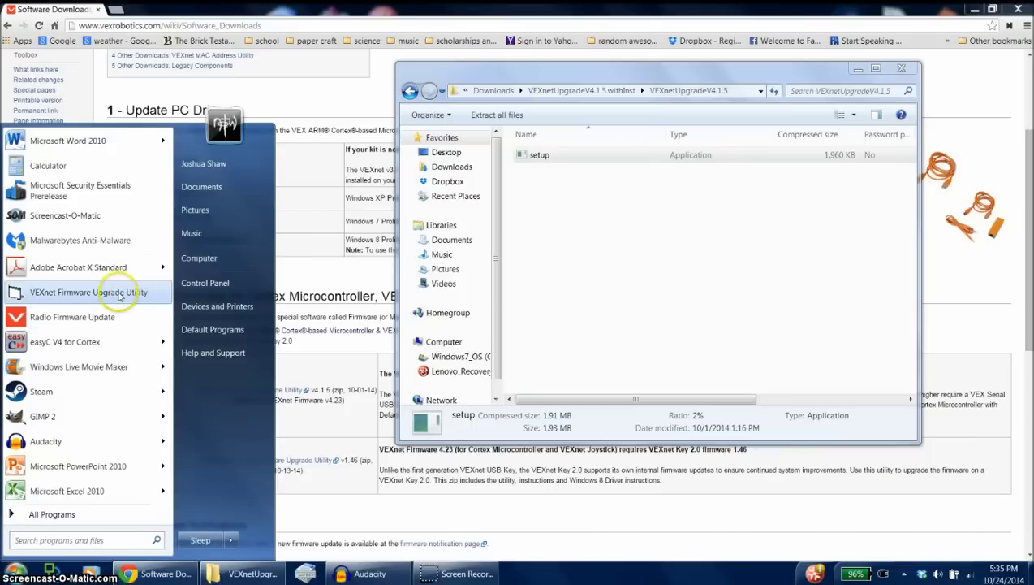
click(210, 258)
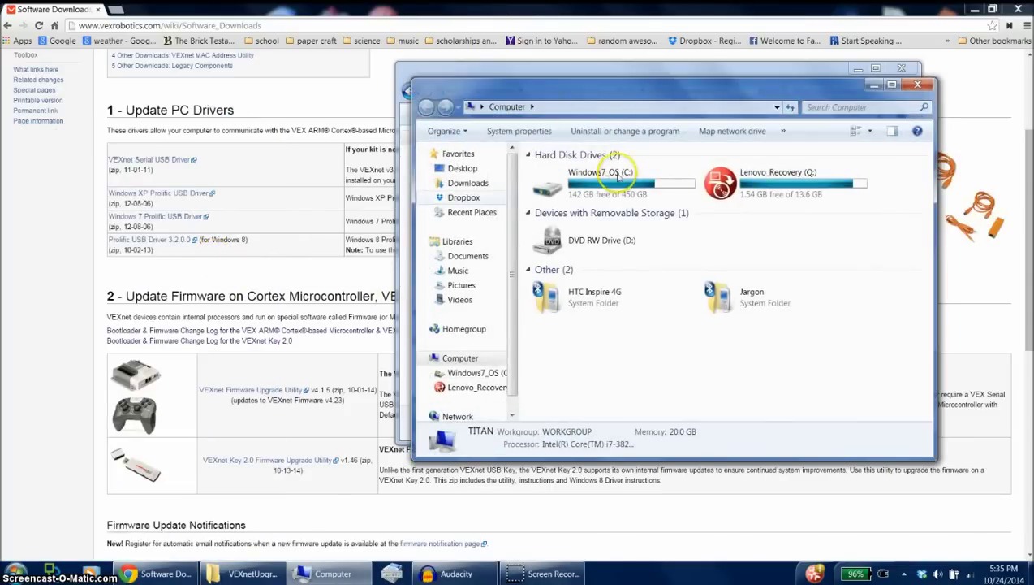
click(602, 185)
double_click(602, 186)
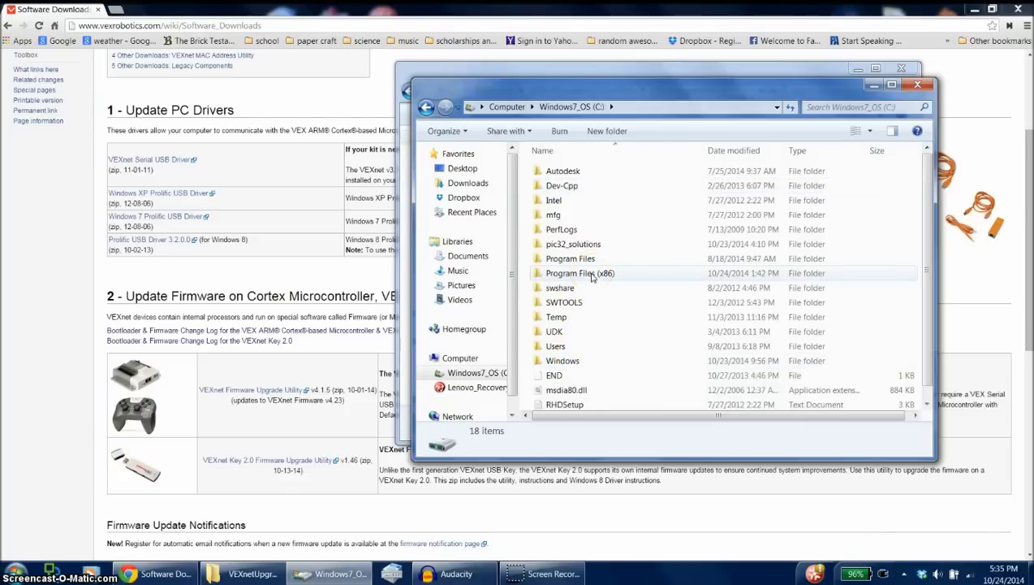
Launch VEXnetUpgrade from Program Files (x86) > VEXnet Firmware Upgrade
double_click(593, 276)
scroll(600, 316, down, 6)
scroll(601, 317, down, 12)
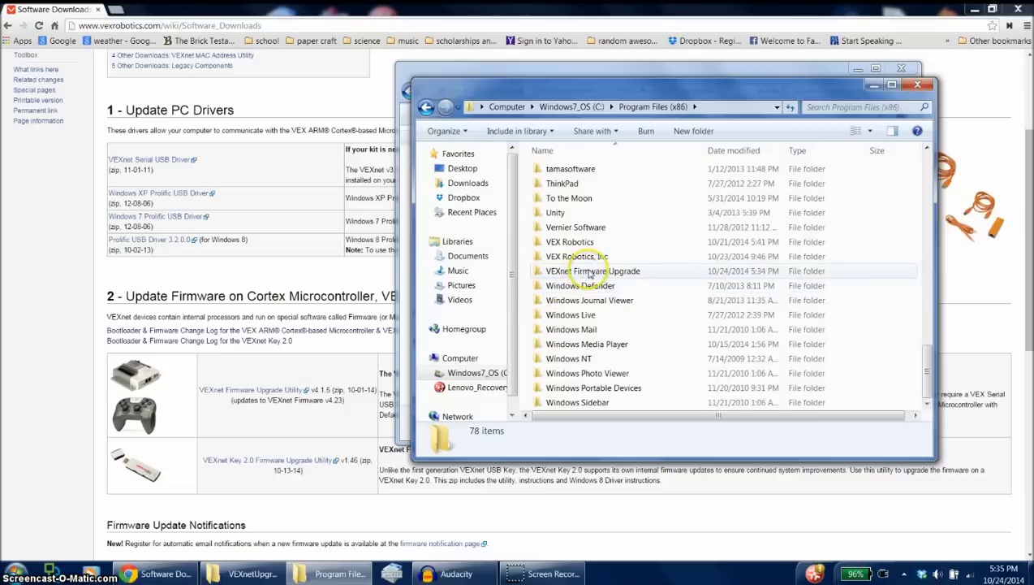
double_click(591, 272)
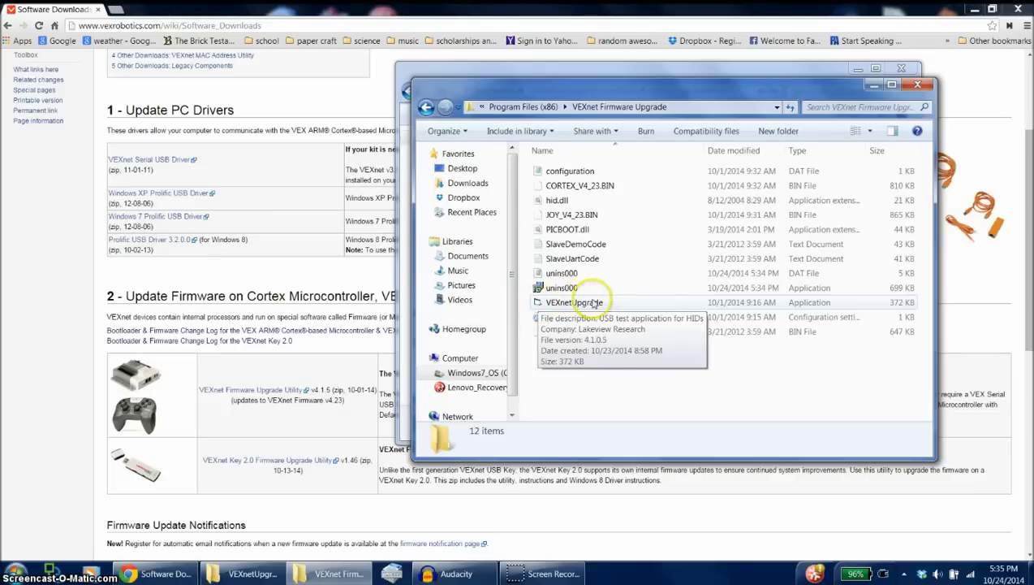
double_click(617, 305)
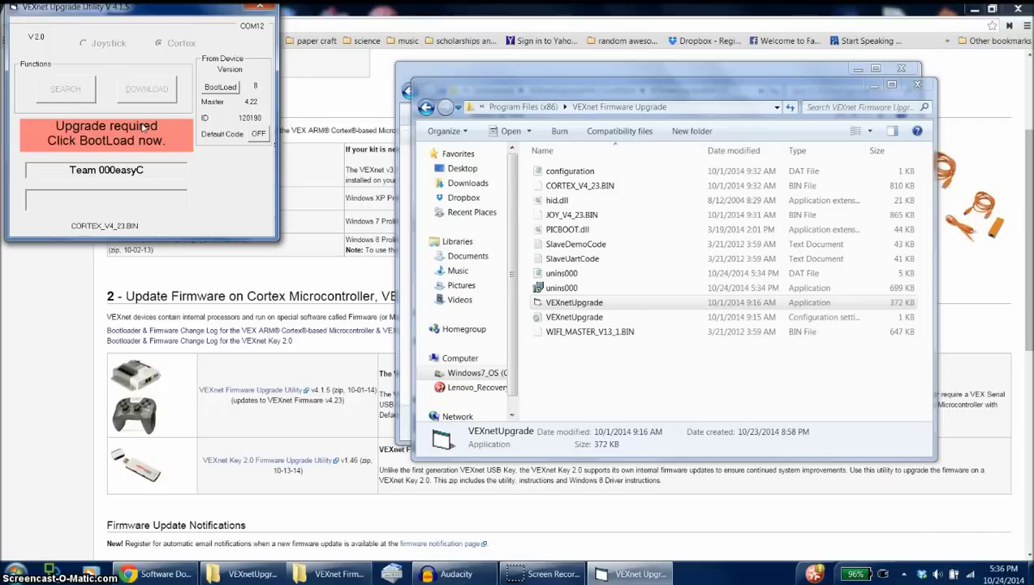
Start the BootLoad for the Cortex marked 'Upgrade required'
click(220, 86)
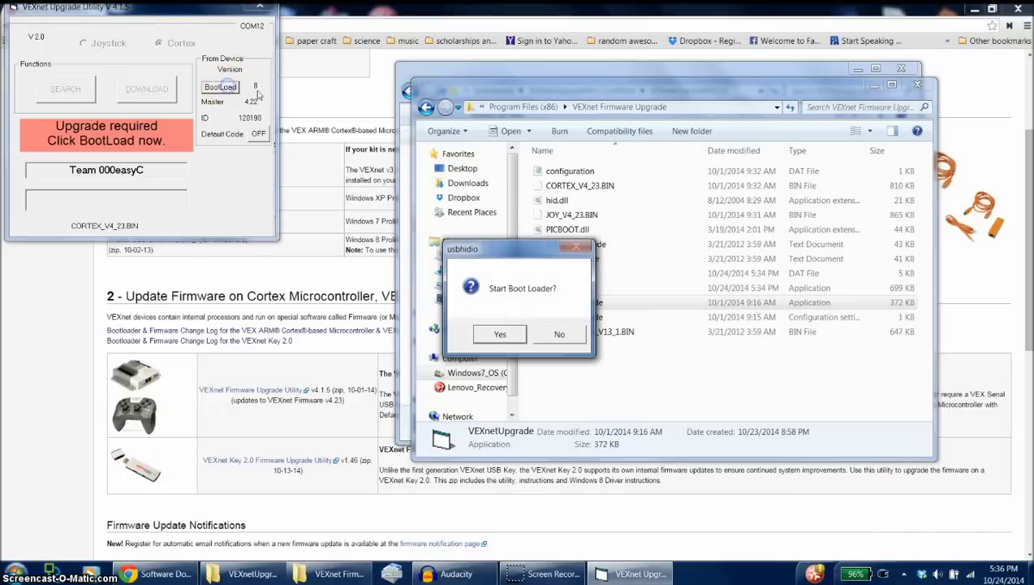
Confirm the boot loader, download the new master code to the Cortex, then return to Chrome
click(500, 336)
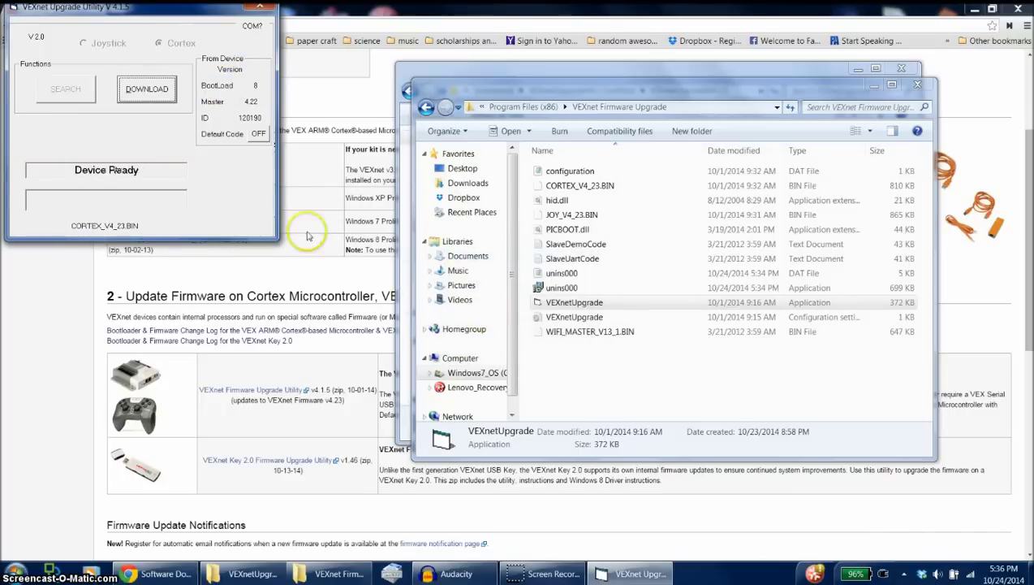
click(161, 91)
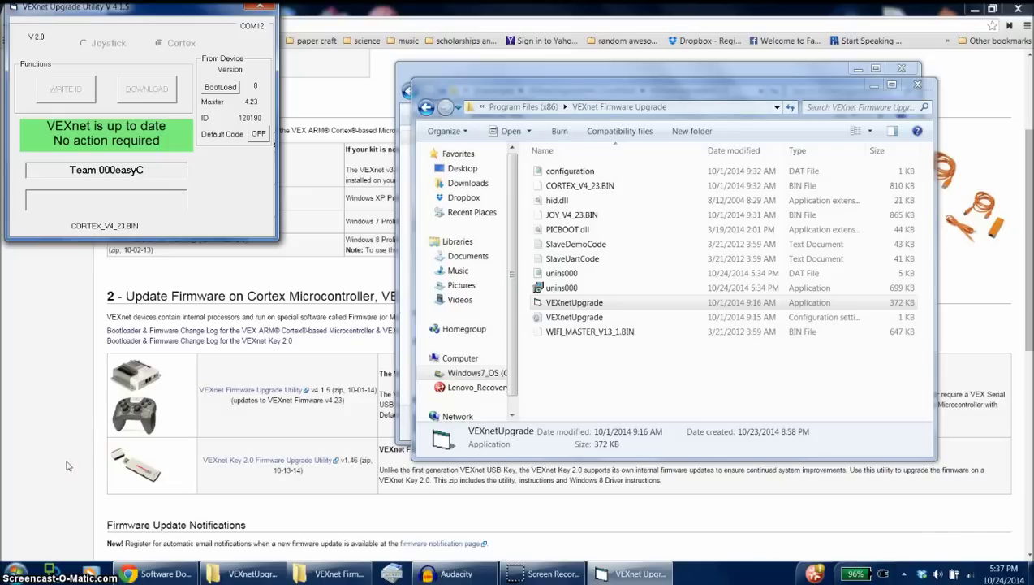
click(68, 465)
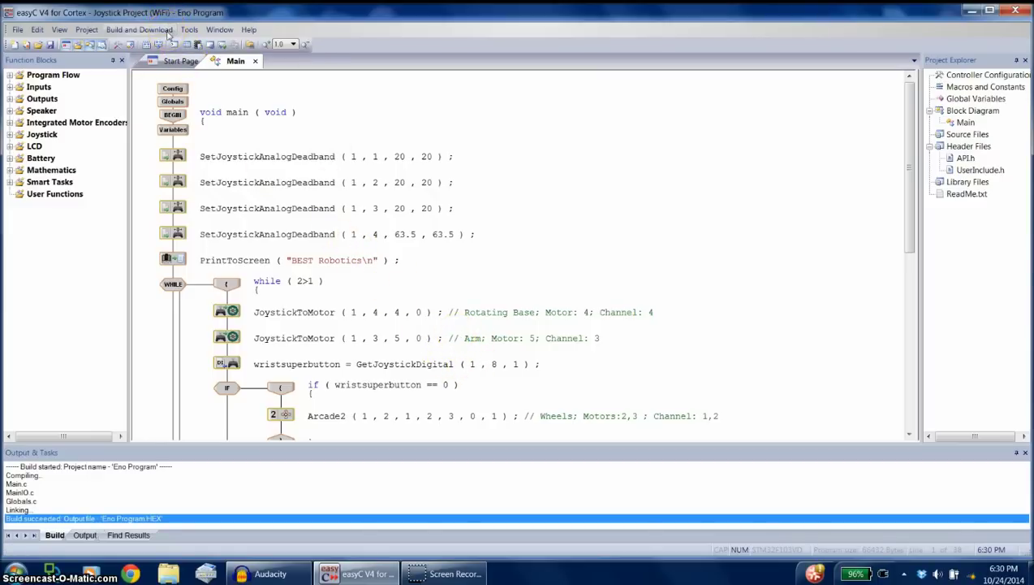
Build and Download the Eno Program, agreeing to send it to the Cortex
click(168, 31)
click(153, 58)
click(546, 318)
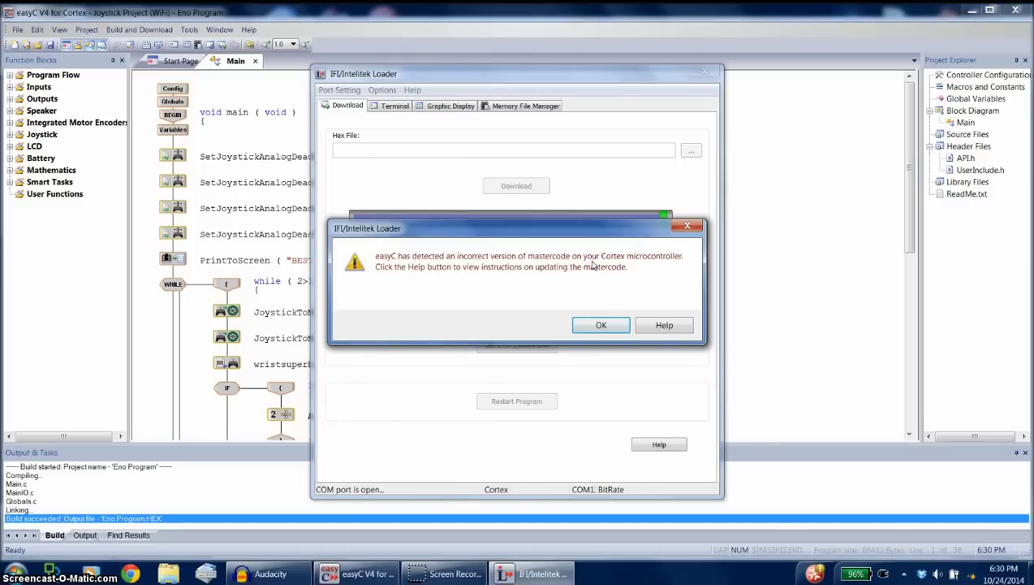
Dismiss the incorrect mastercode warning and close the IFI/Intelitek Loader window
click(605, 326)
click(615, 327)
click(703, 70)
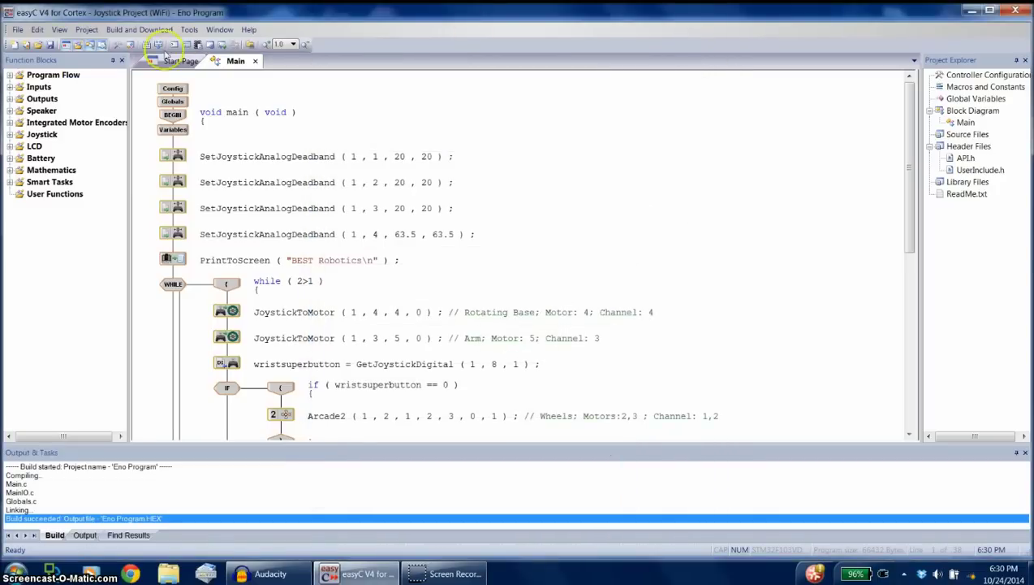
Use Tools > Upgrade VEXnet Firmware to bootload the Cortex, download master code 4.22, then close it
click(190, 30)
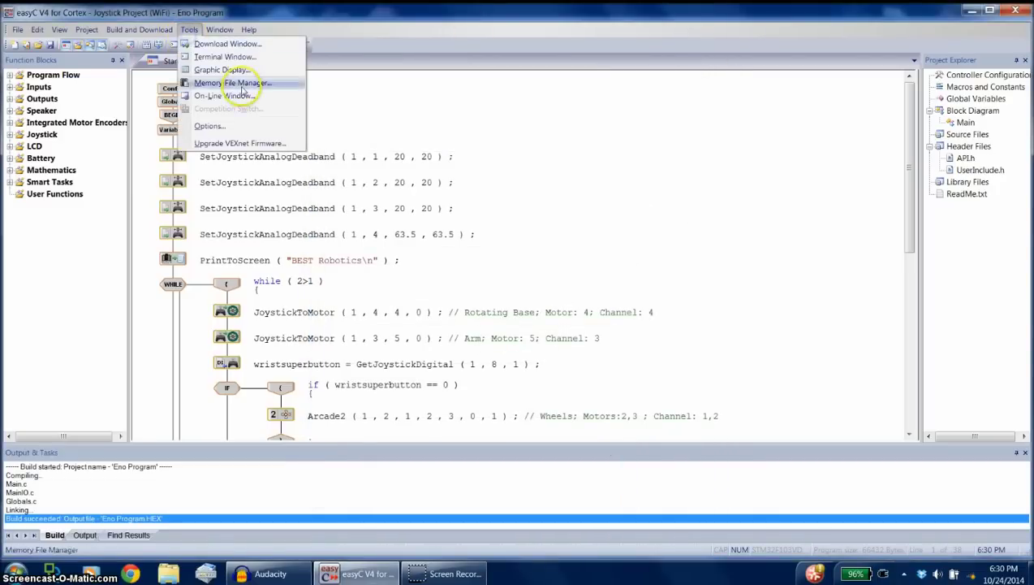
click(234, 139)
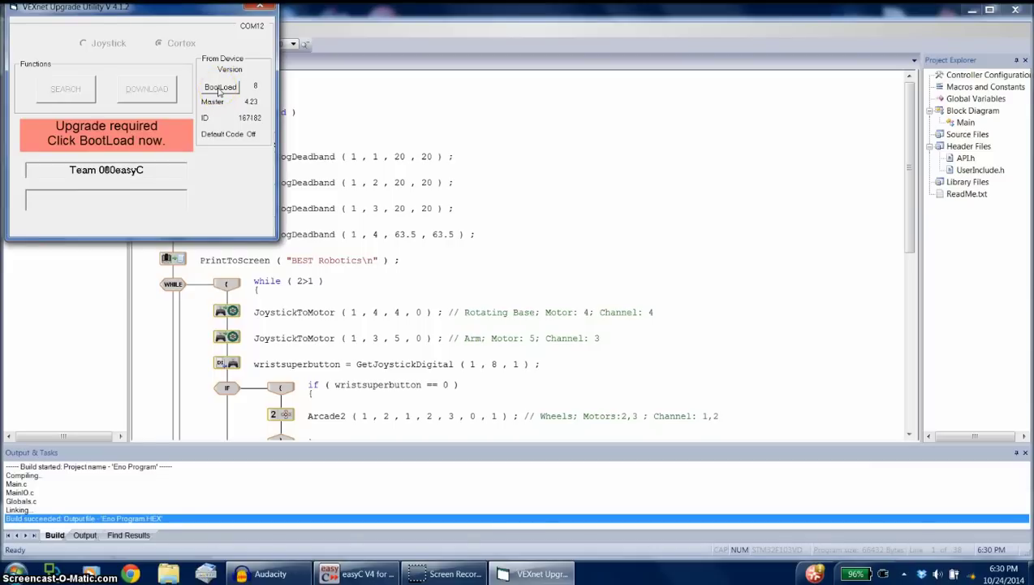
click(219, 88)
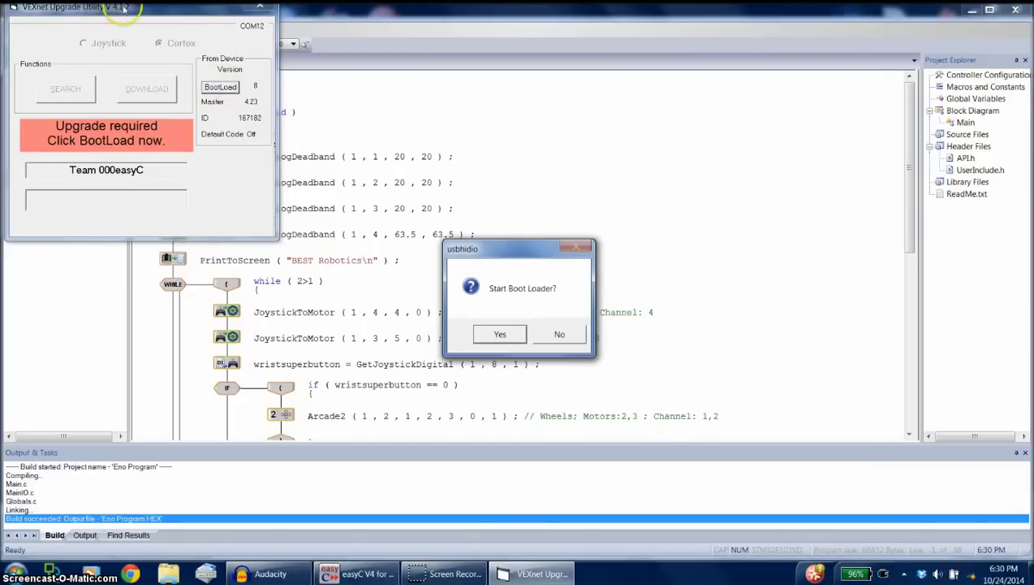
click(495, 334)
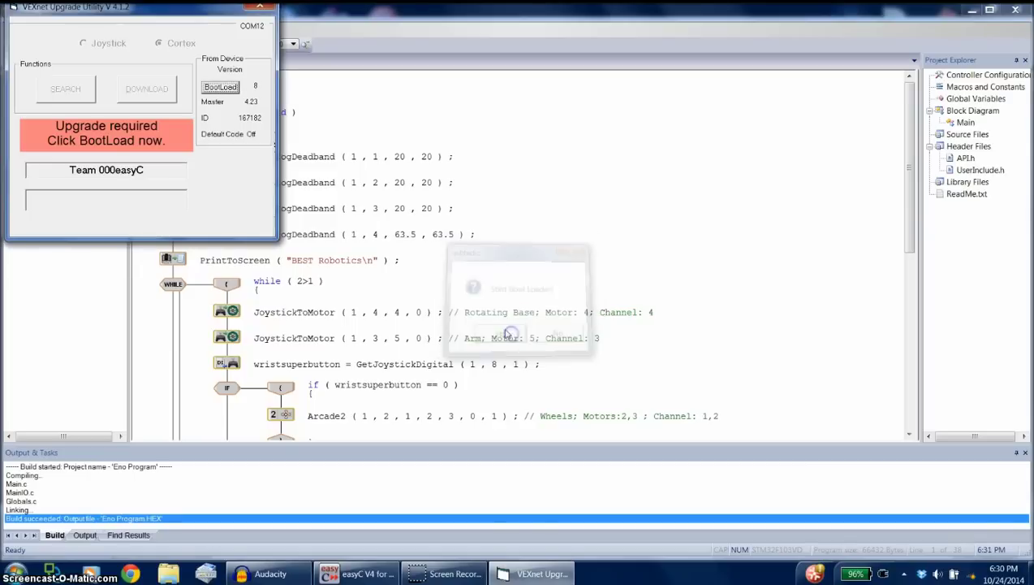
click(167, 89)
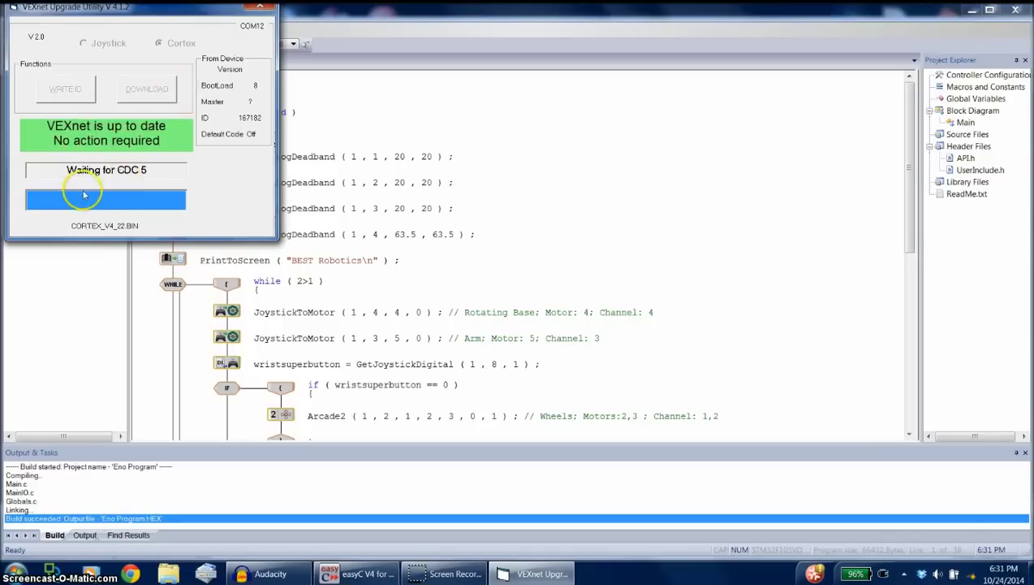
click(259, 10)
click(139, 29)
Build and download Eno Program.HEX to the Cortex, acknowledge success, and close the loader
click(126, 63)
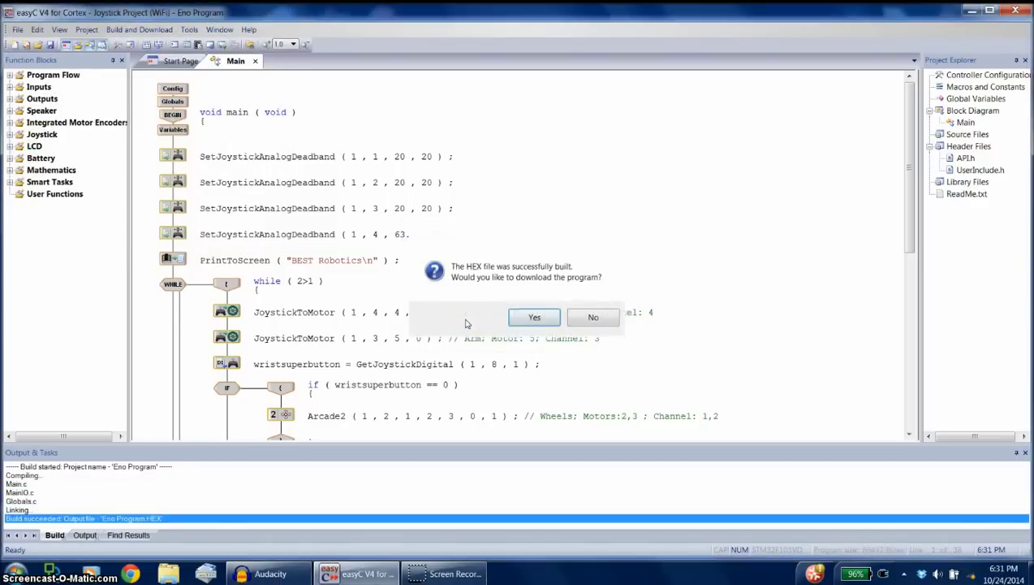
key(Return)
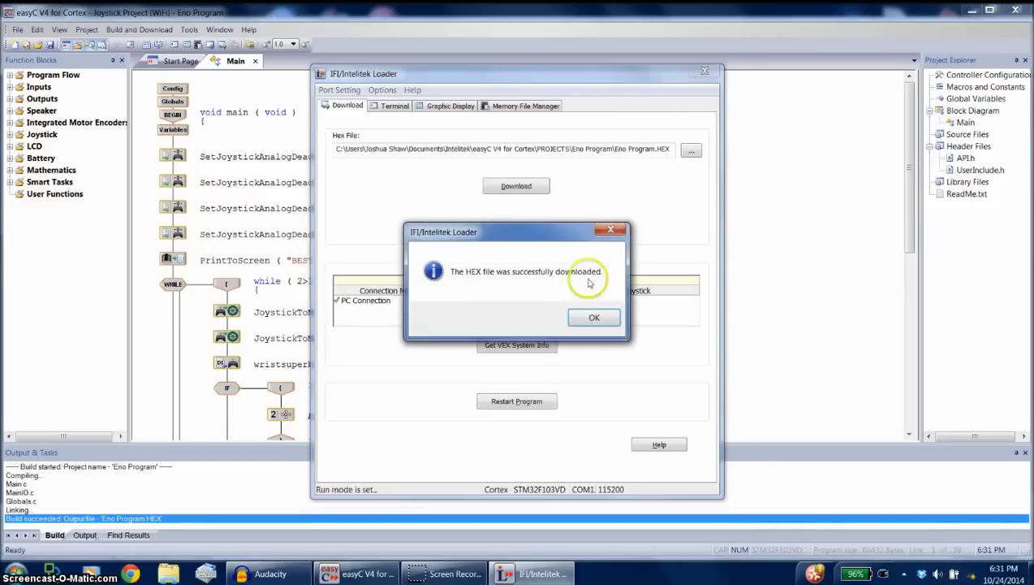
click(595, 320)
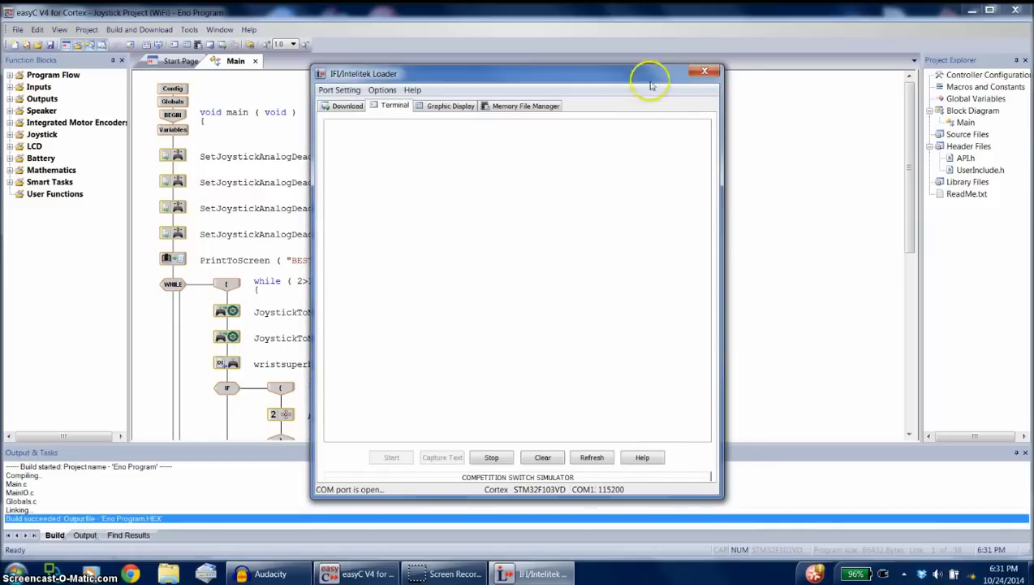
click(698, 75)
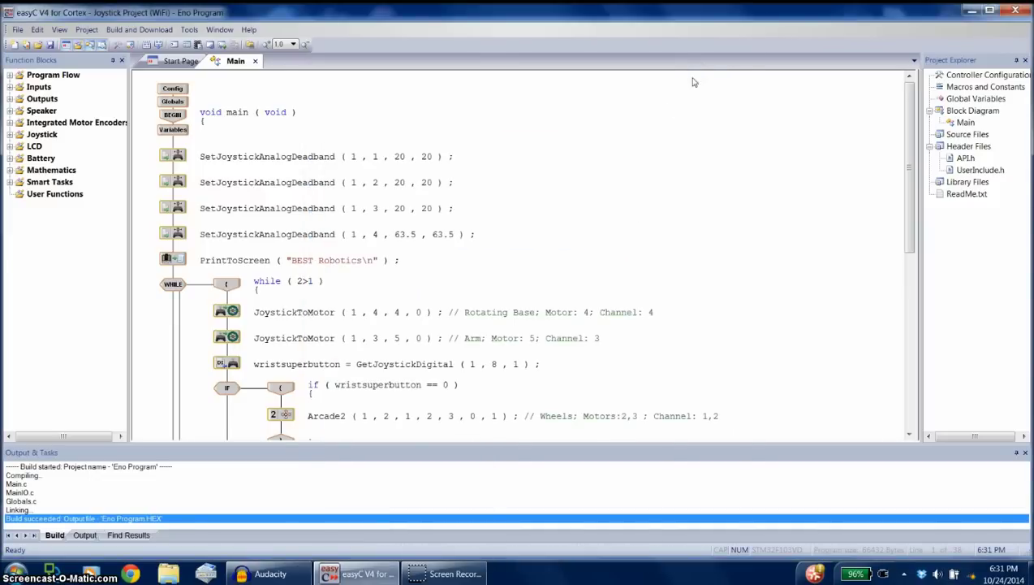
Launch the VEXnet Firmware Upgrade Utility from the Start menu and put the Cortex into boot-load mode
click(20, 571)
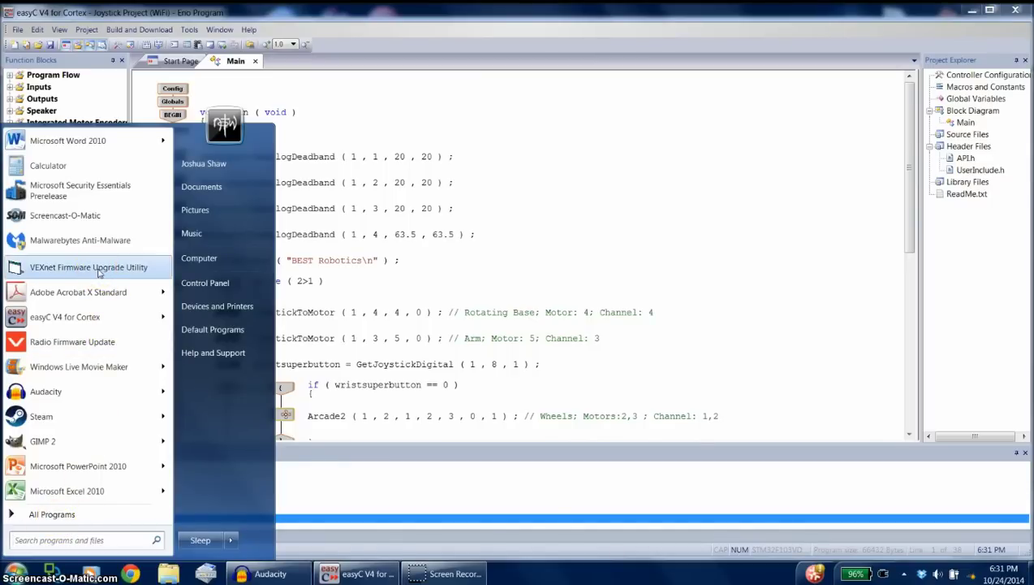
click(99, 271)
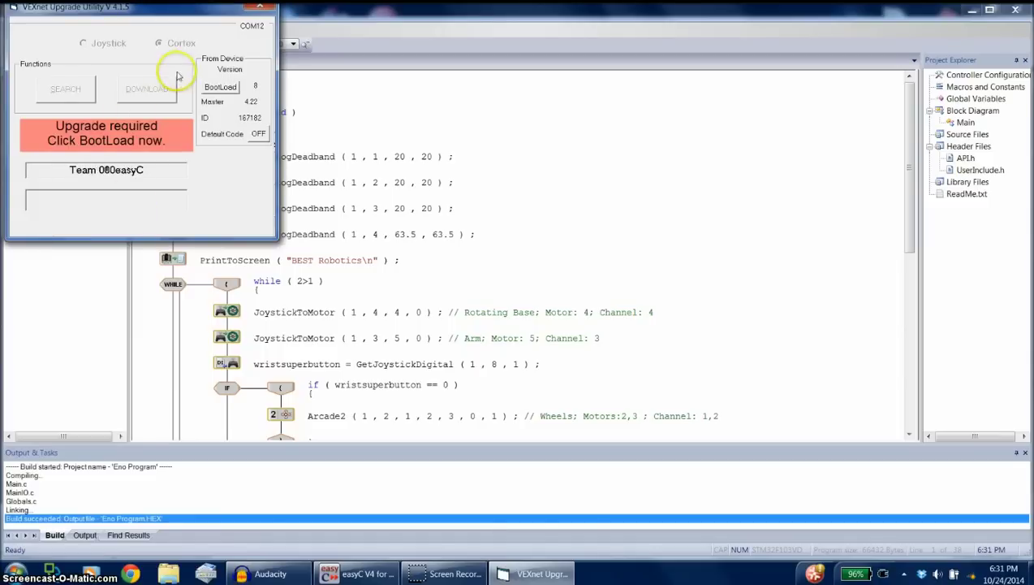
click(220, 87)
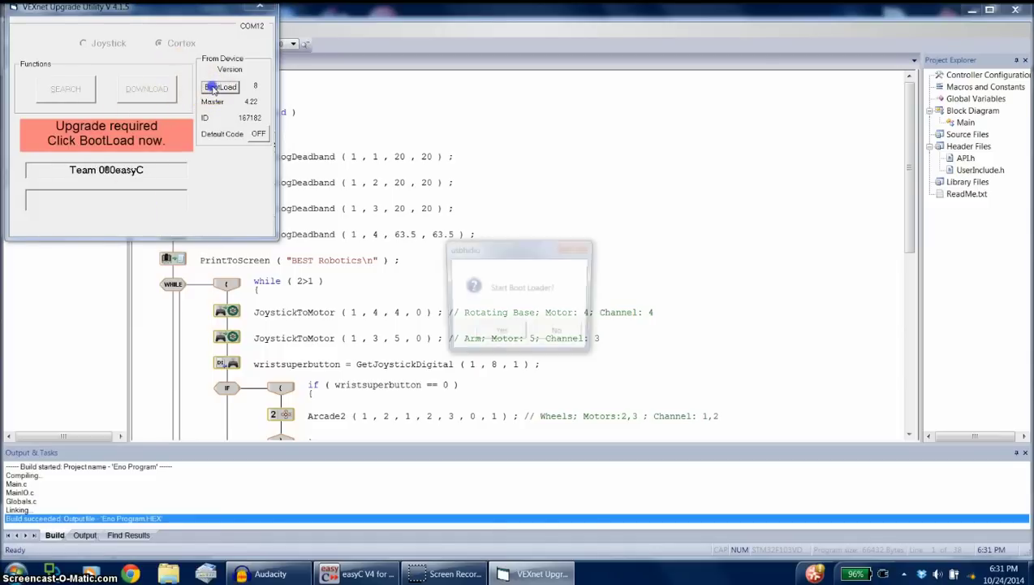
click(490, 333)
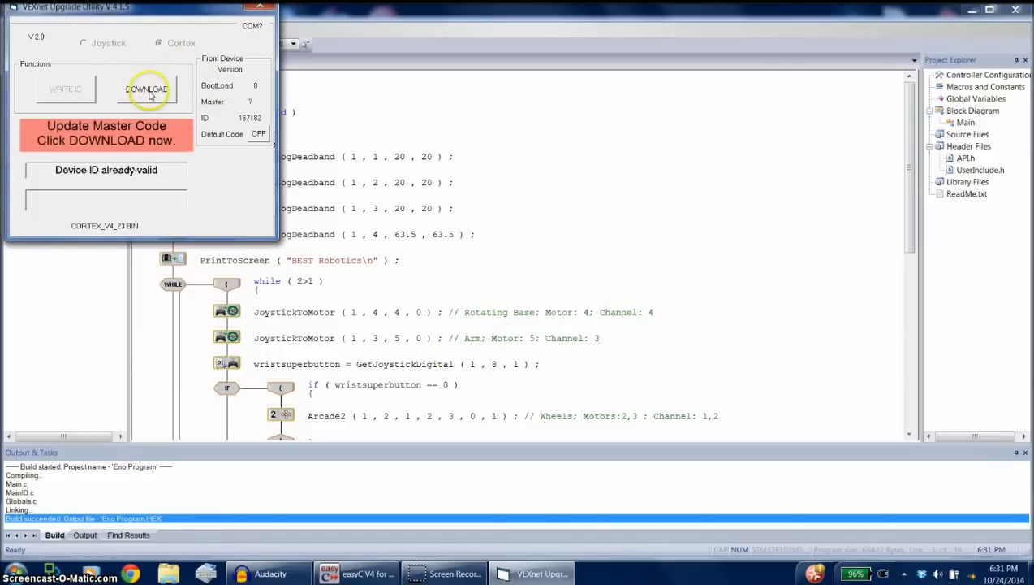
Download master code 4.23 until VEXnet shows up to date, then close the utility
click(148, 90)
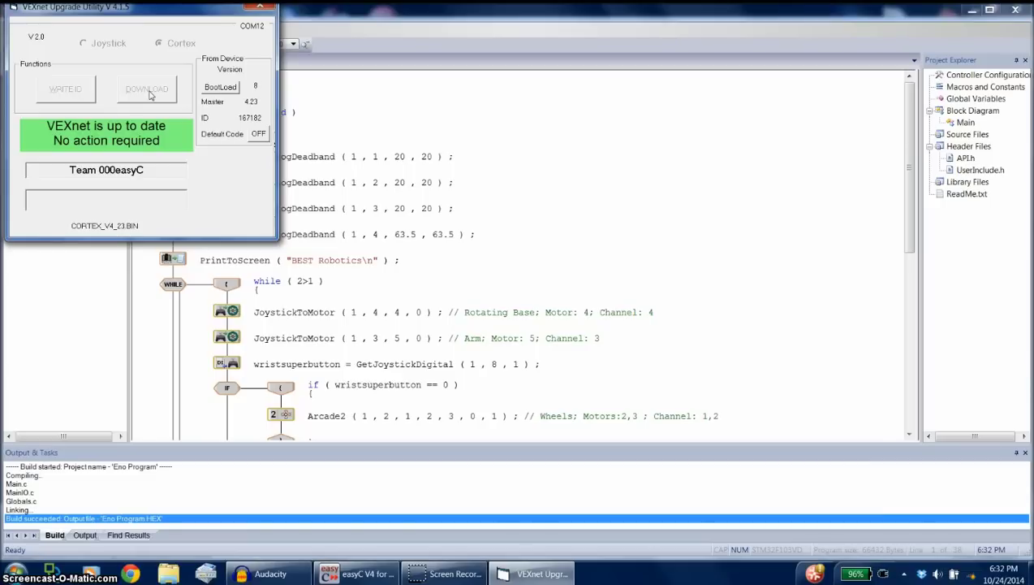
drag(257, 5, 260, 7)
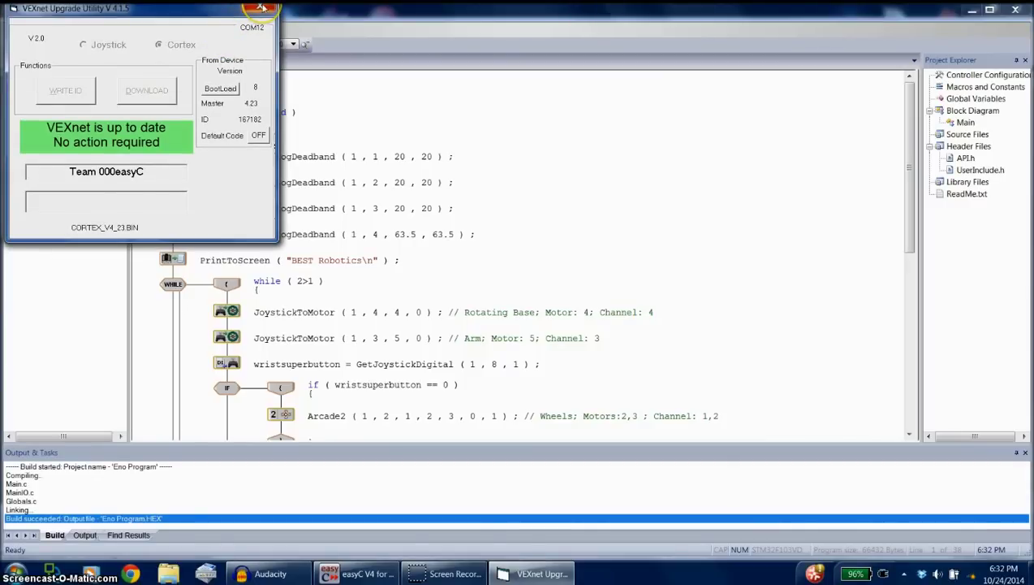
click(260, 7)
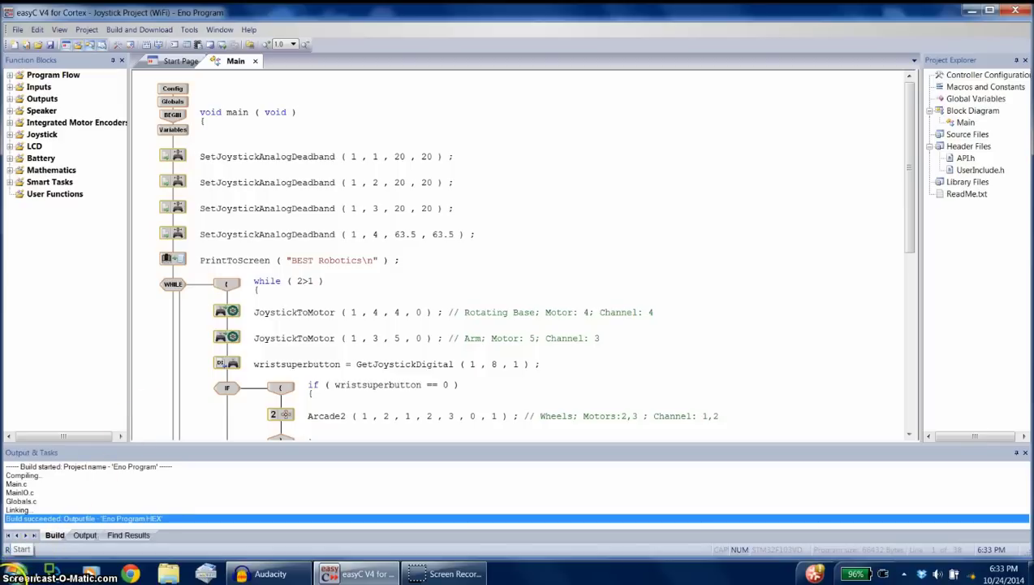
Show the Start menu's program list, including the VEXnet Firmware Upgrade Utility, over easyC
click(14, 575)
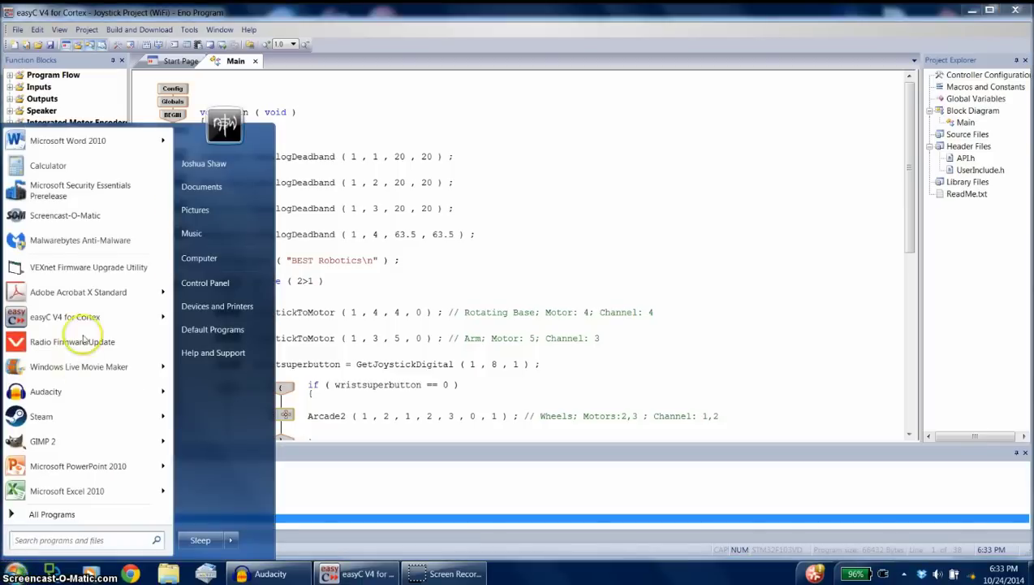
mouse_move(98, 284)
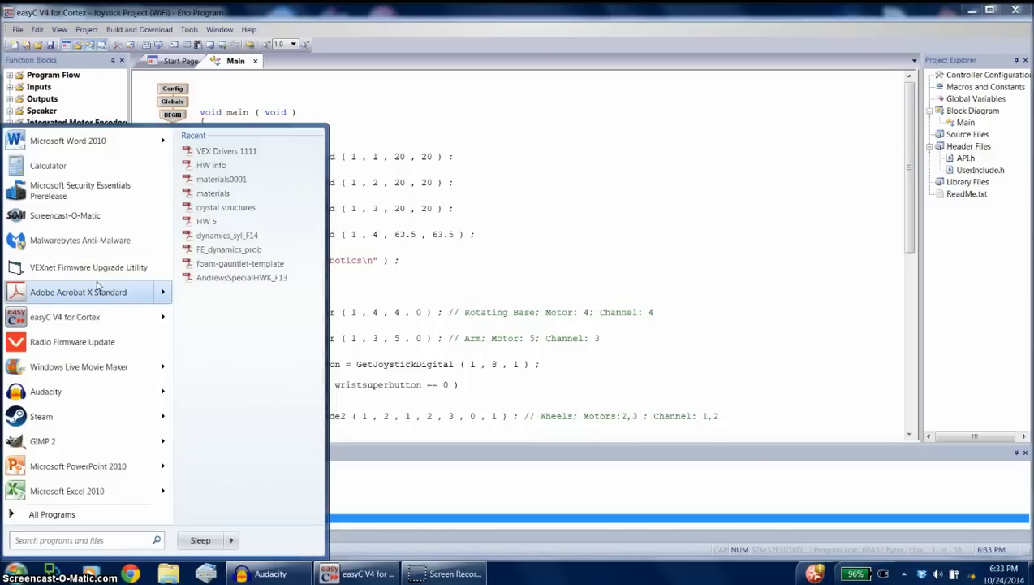